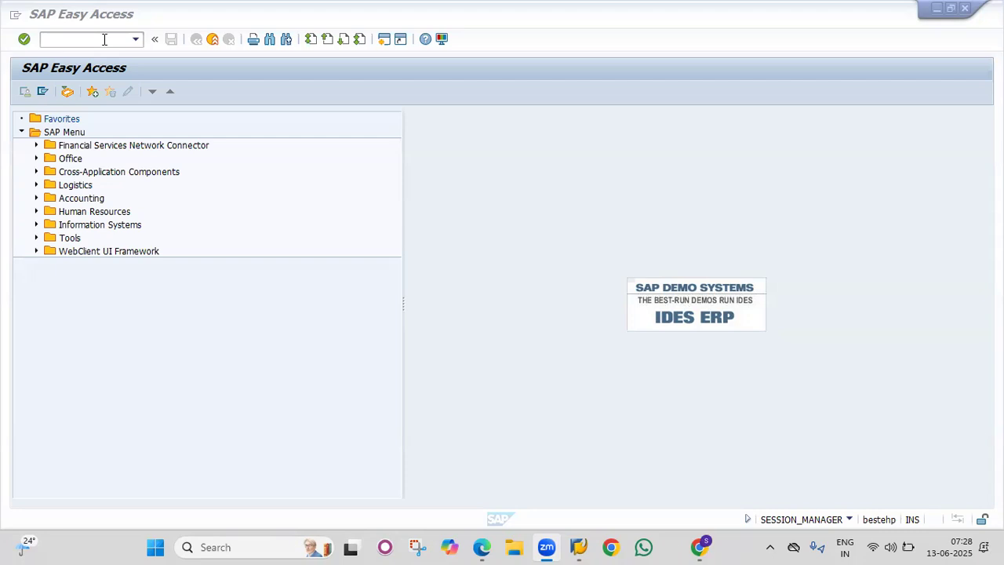
Run transaction OX02 for company code maintenance, which stops on a Locked Data warning.
click(104, 39)
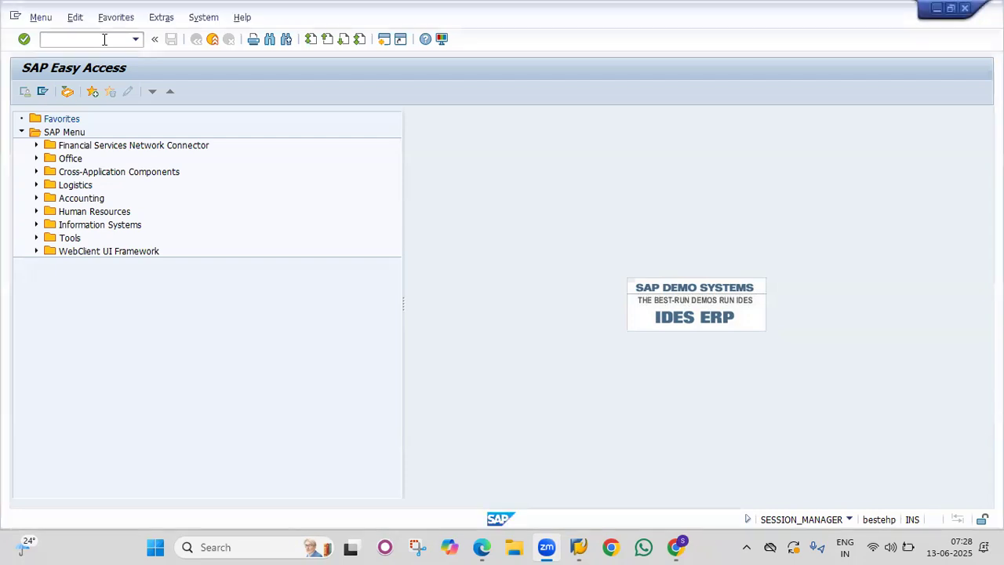
text(ox)
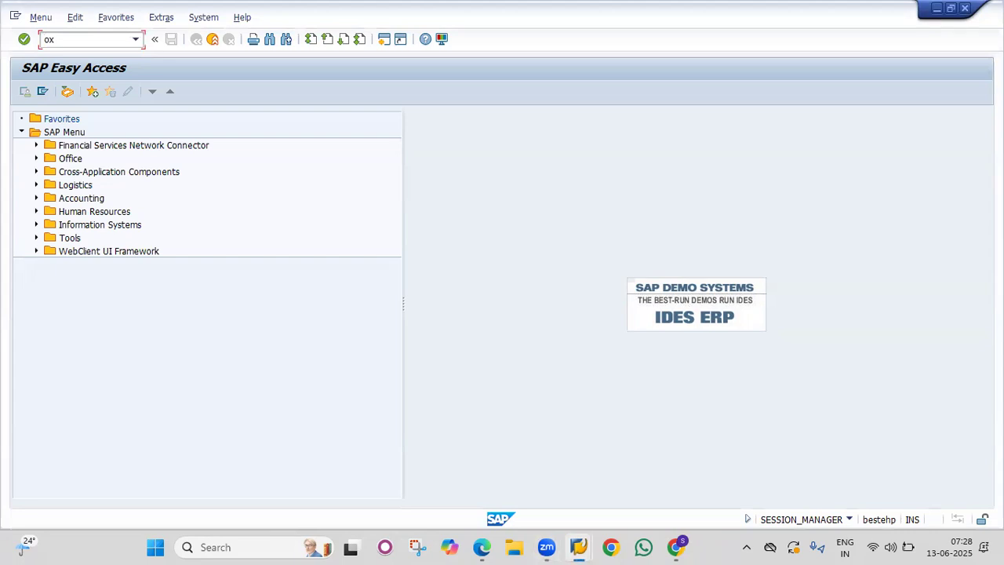
text(02)
key(Return)
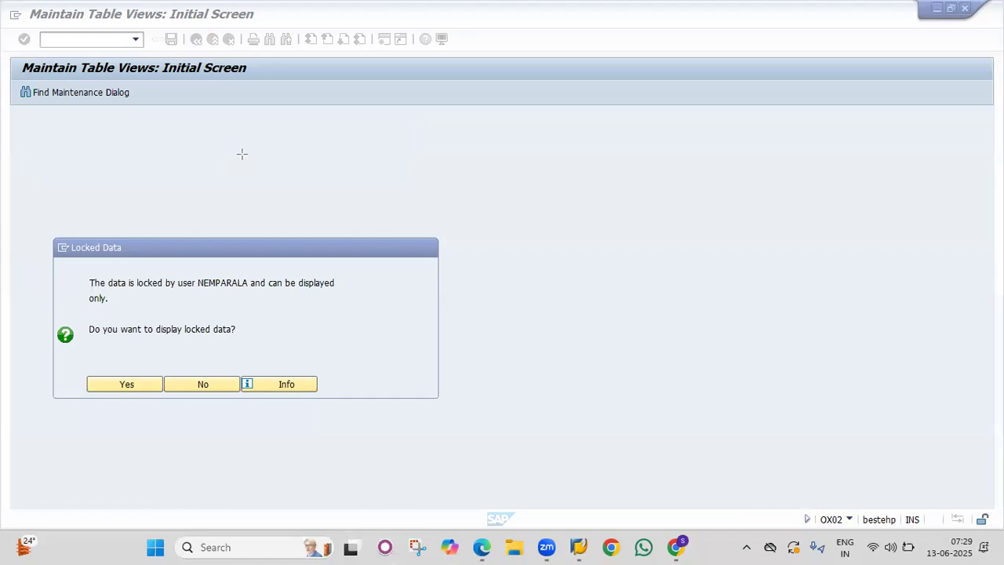
click(196, 271)
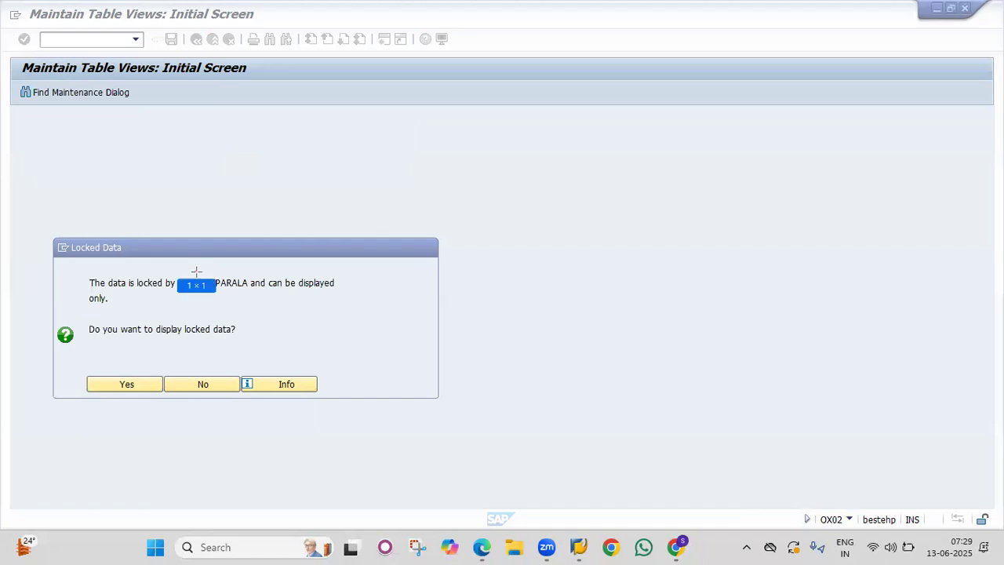
drag(196, 272, 255, 294)
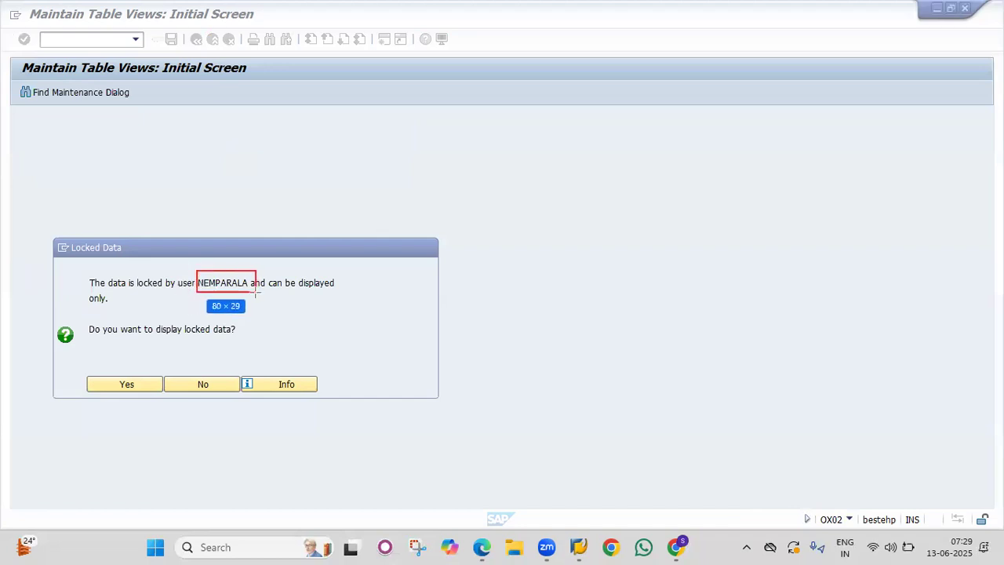
drag(255, 293, 254, 293)
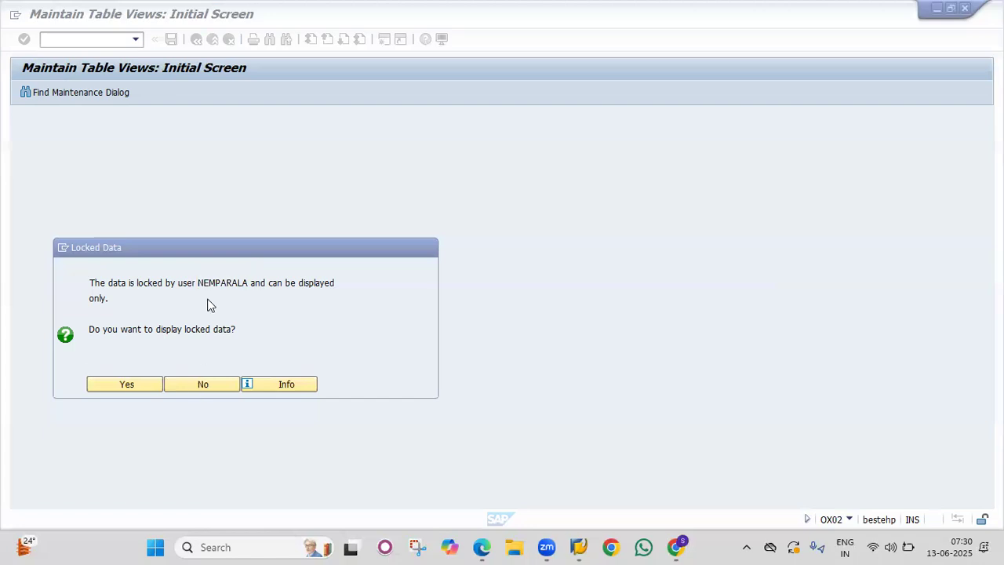
drag(198, 283, 249, 289)
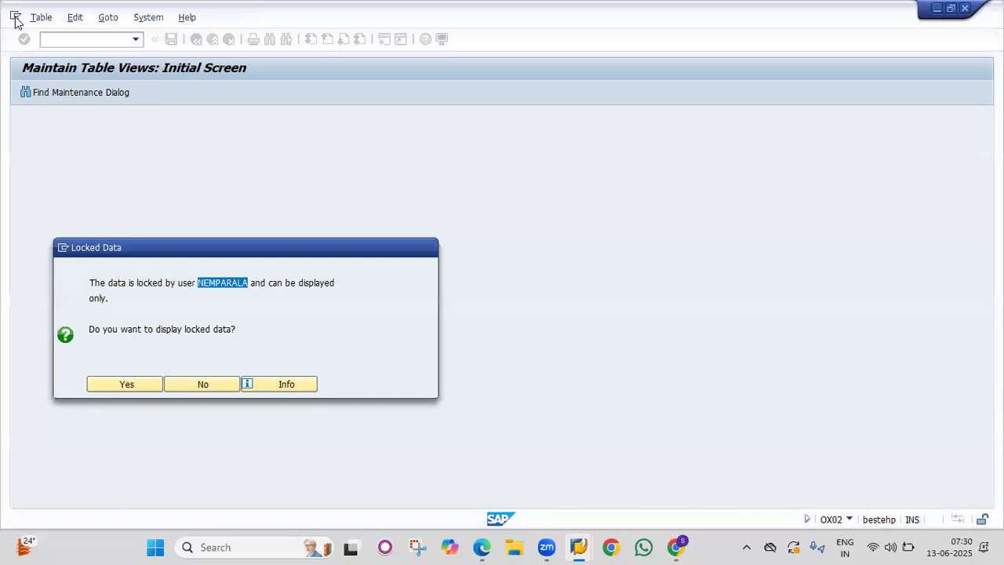
Decline the locked-data popup and open SM12 lock entries in a new session.
click(207, 385)
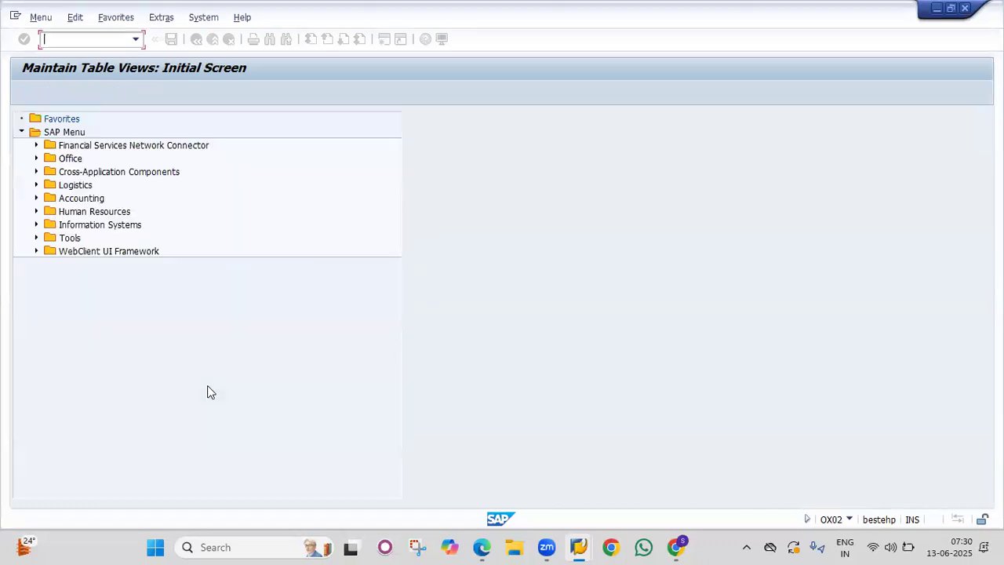
click(15, 15)
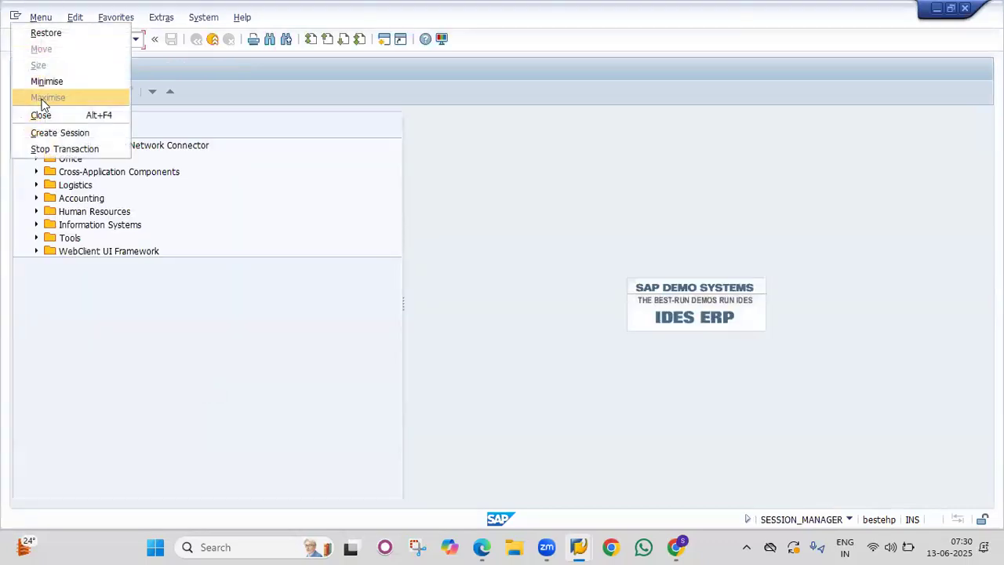
click(53, 133)
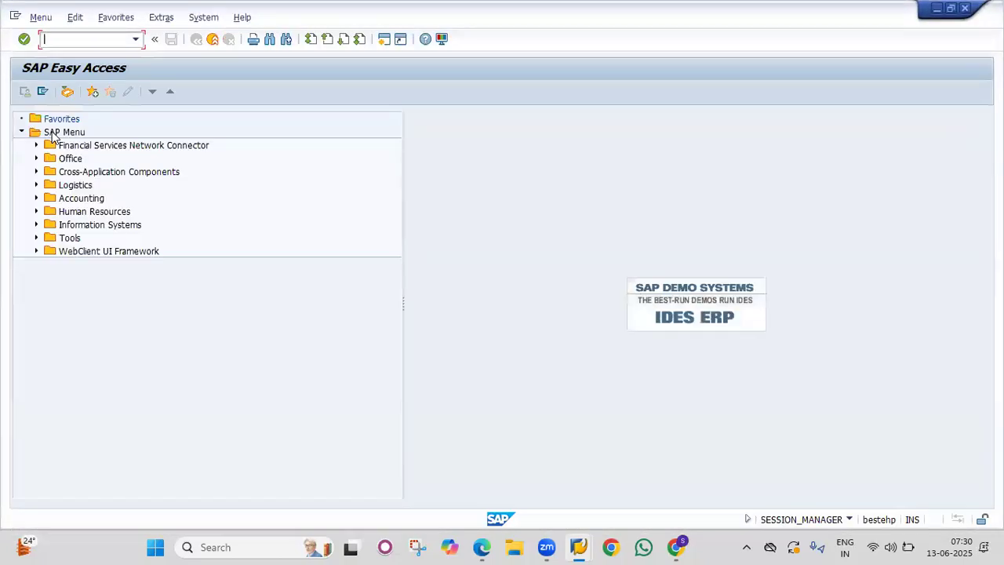
text(sm12)
key(Return)
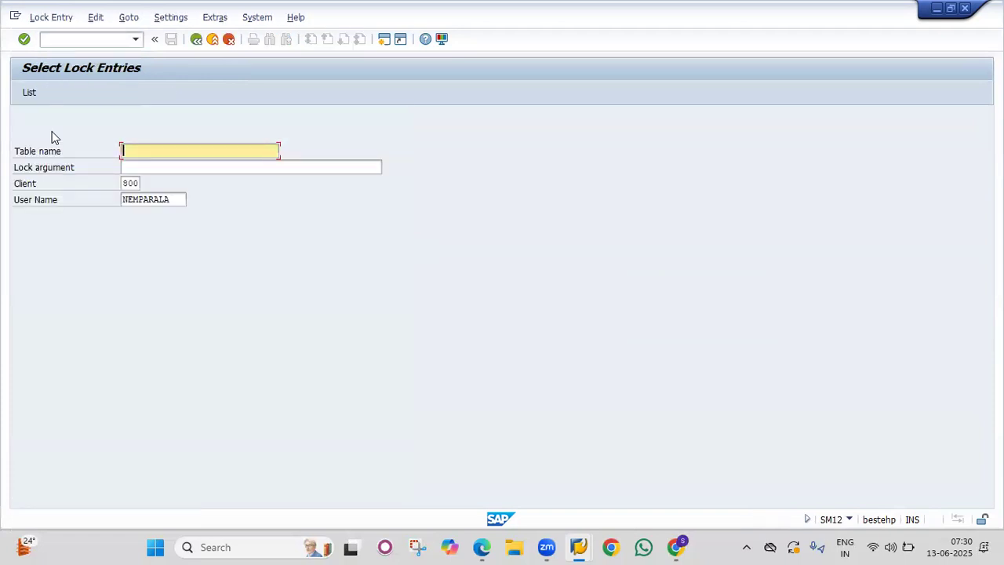
List lock entries for the locking user, revealing one exclusive T001 lock in client 800.
click(177, 199)
key(BackSpace)
key(BackSpace)
key(BackSpace)
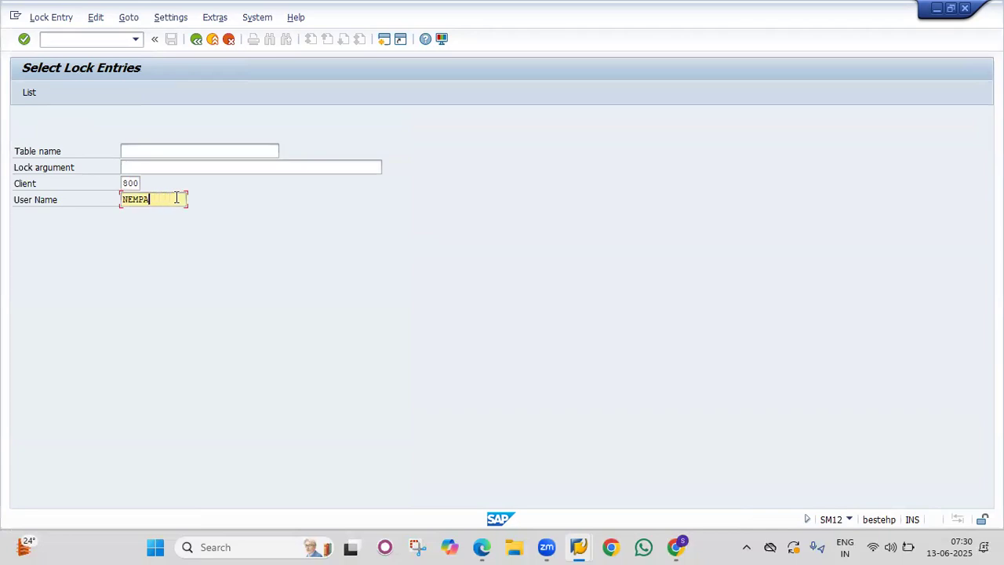
key(BackSpace)
key(BackSpace)
key(BackSpace)
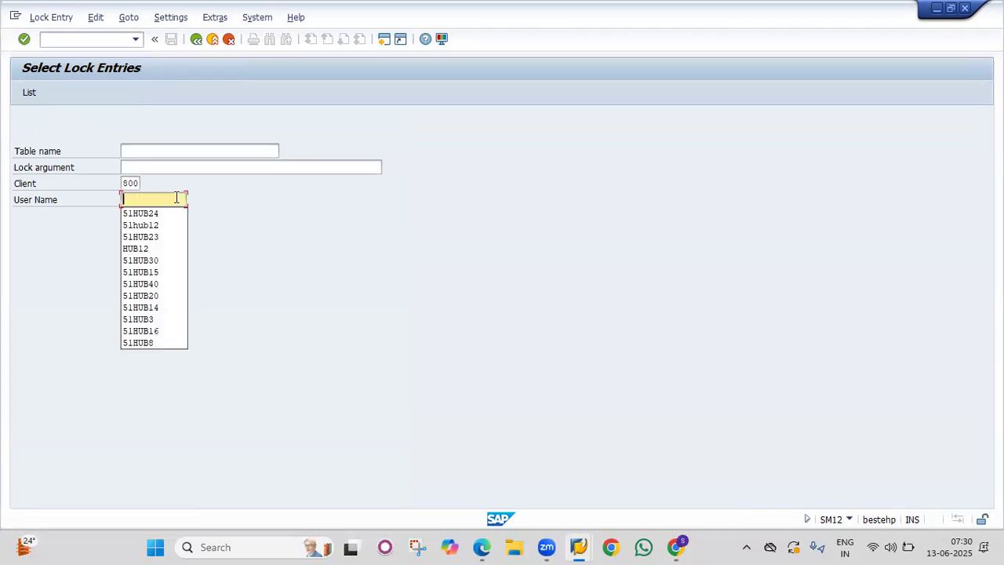
text(NEMPARALA)
drag(180, 199, 121, 199)
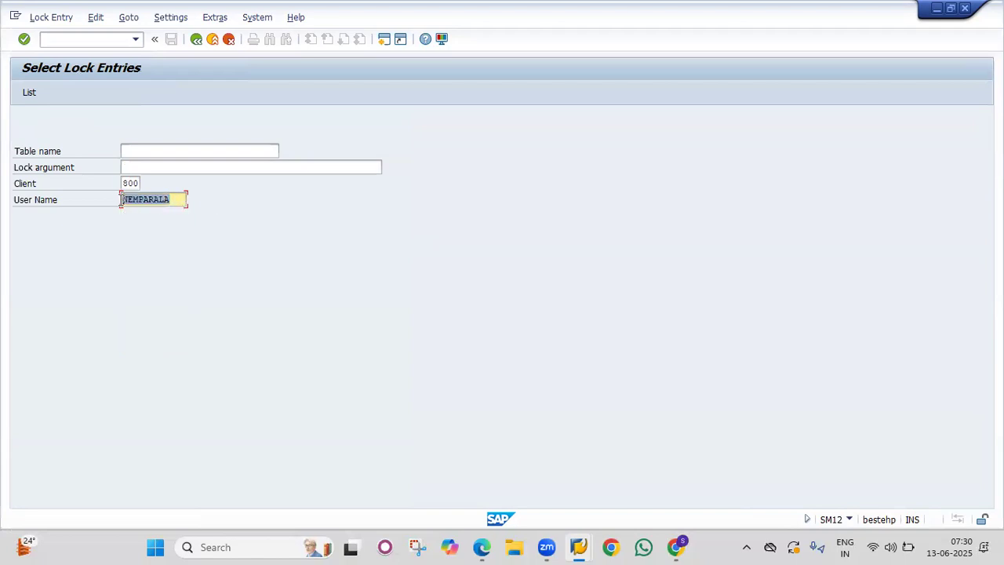
click(32, 92)
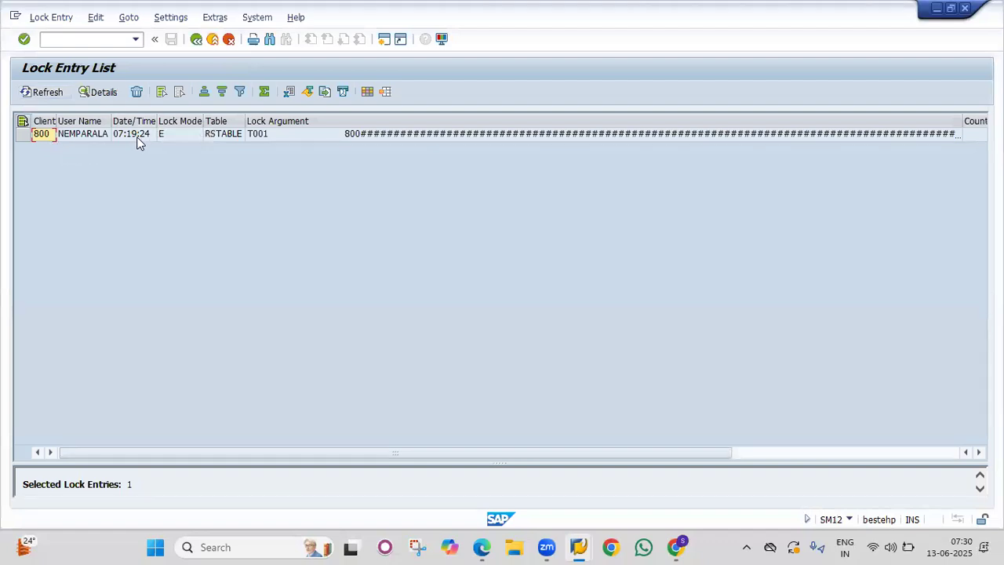
Delete the T001 lock entry, confirming the deletion.
click(129, 138)
click(25, 133)
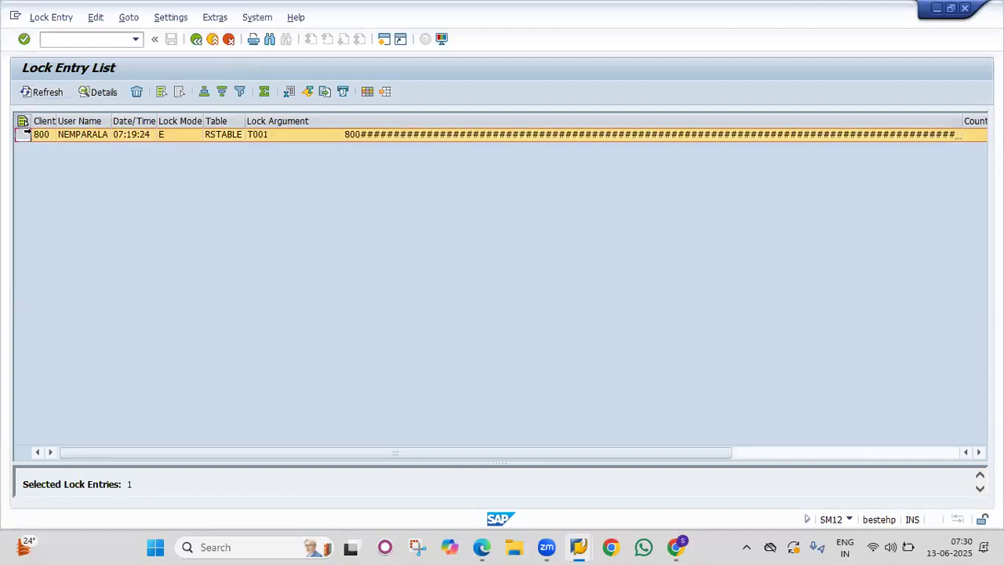
click(137, 92)
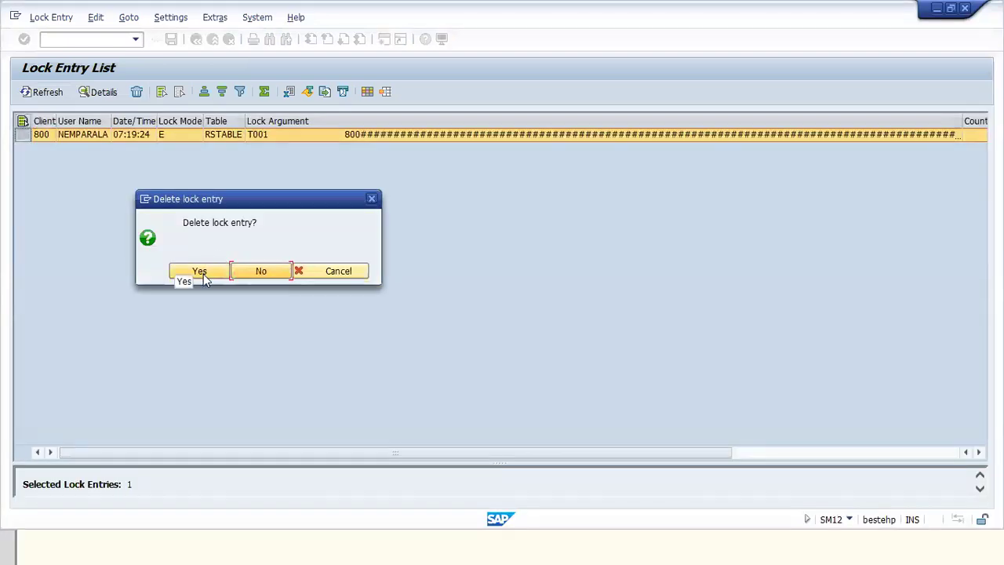
click(202, 273)
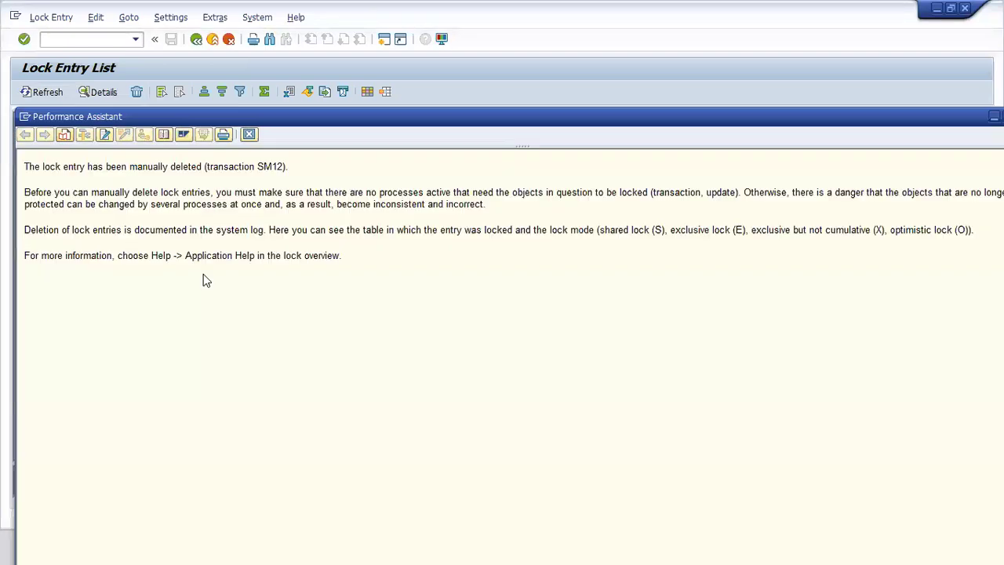
click(249, 135)
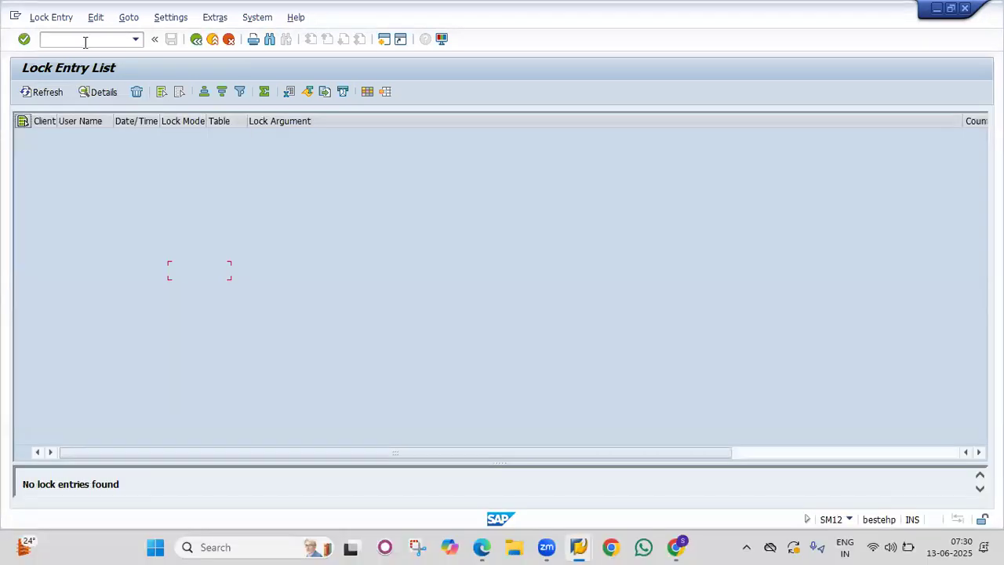
Rerun OX02, which now opens the company code table in change mode with 626 entries.
key(F3)
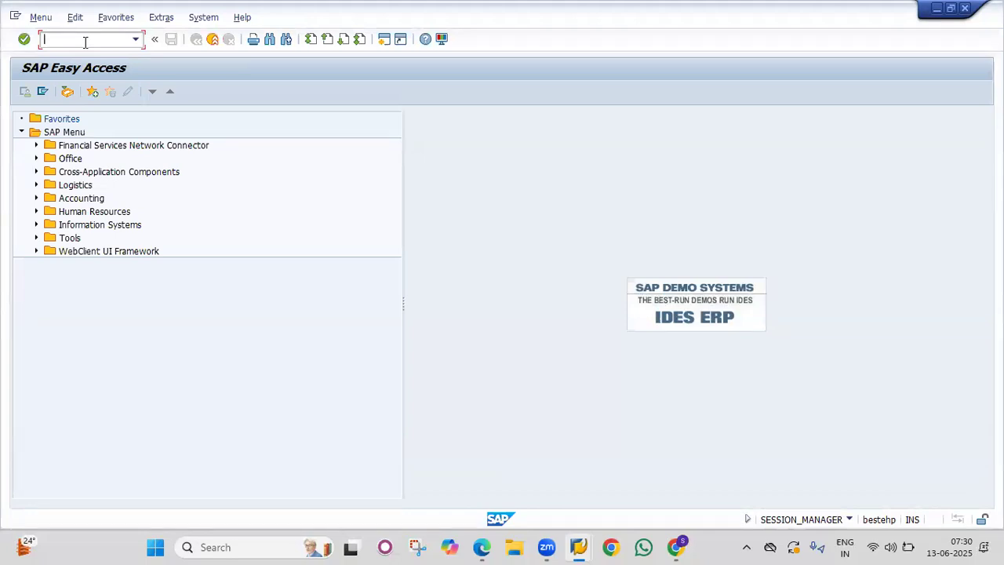
text(ox)
text(02)
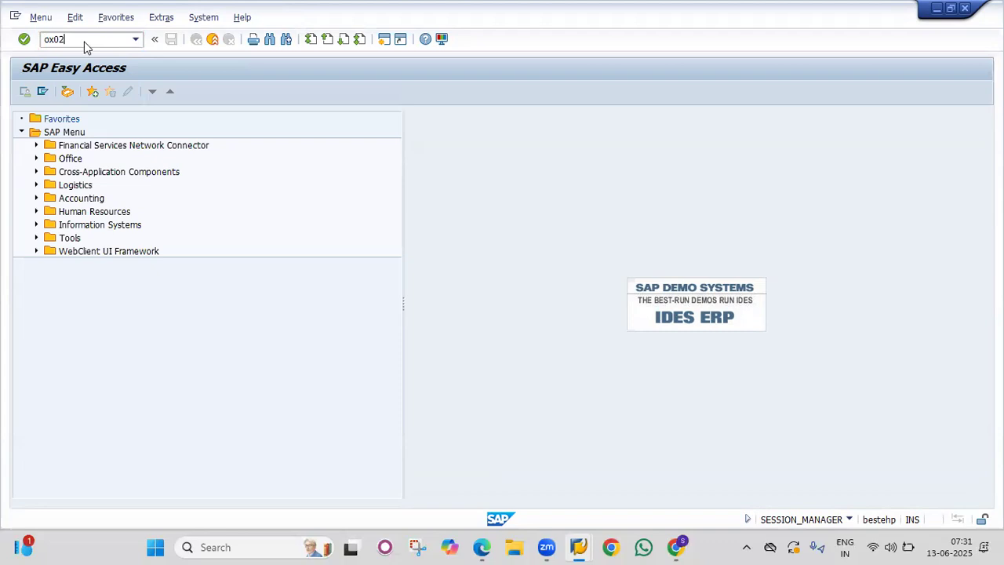
key(Return)
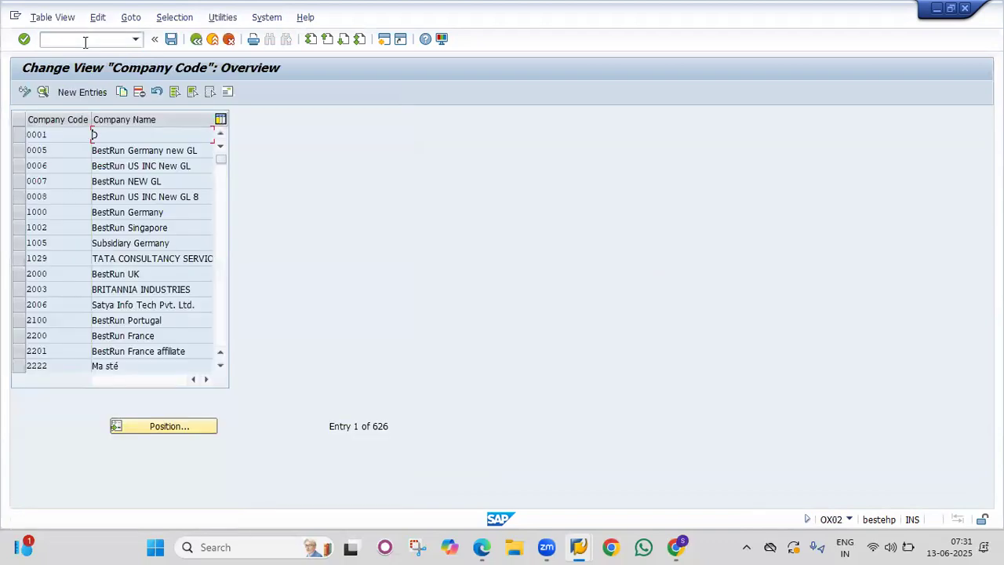